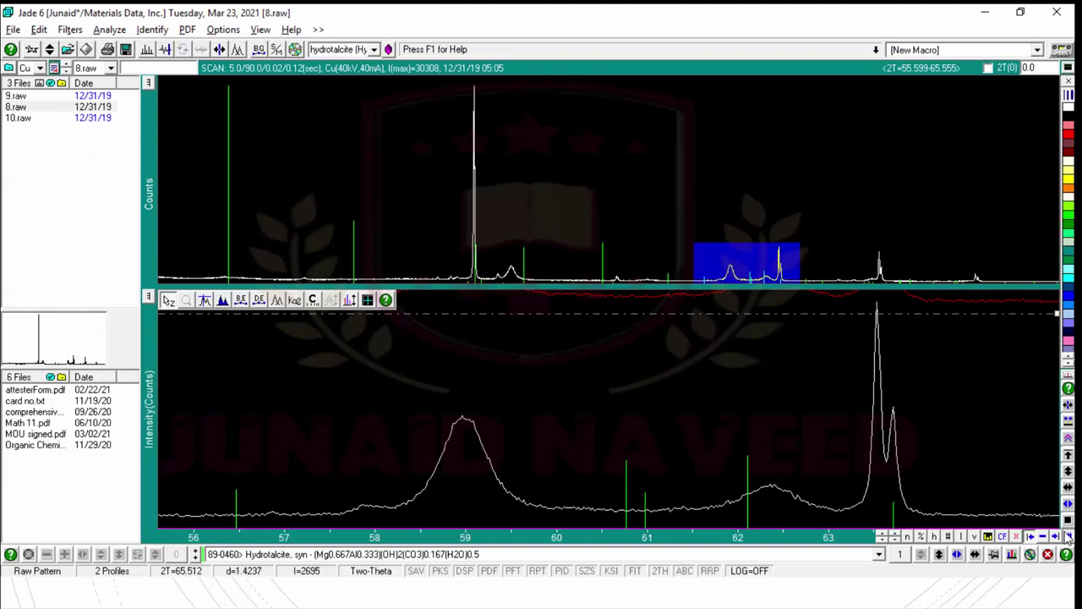
- Move the zoom window to about 17–28° 2θ, load 8.raw, then select 10.raw
{"action": "left_click", "coordinate": [1068, 522]}
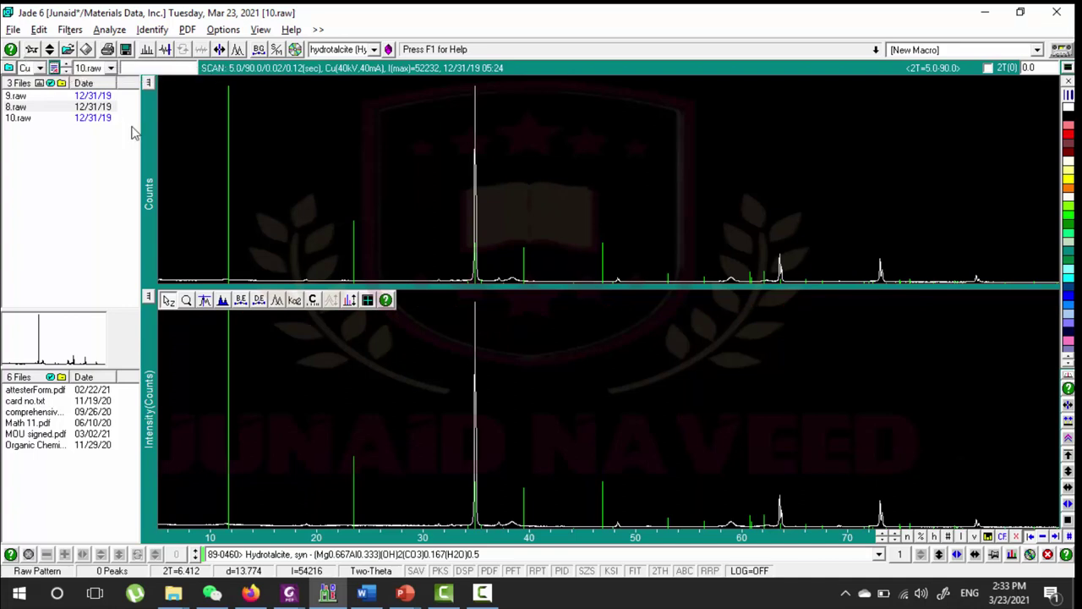
{"action": "left_click", "coordinate": [16, 107]}
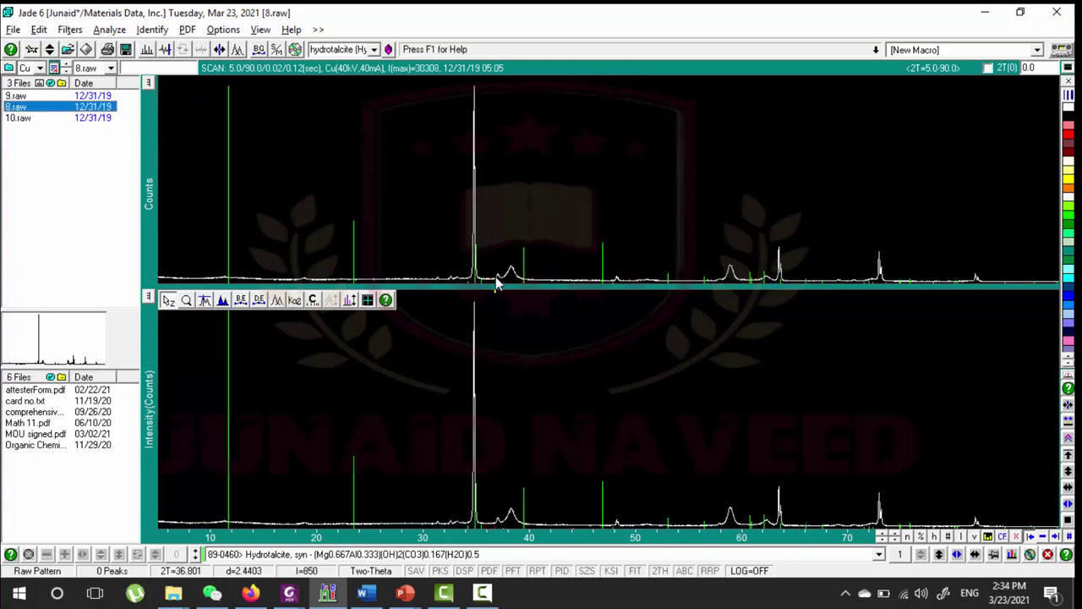
{"action": "left_click", "coordinate": [64, 119]}
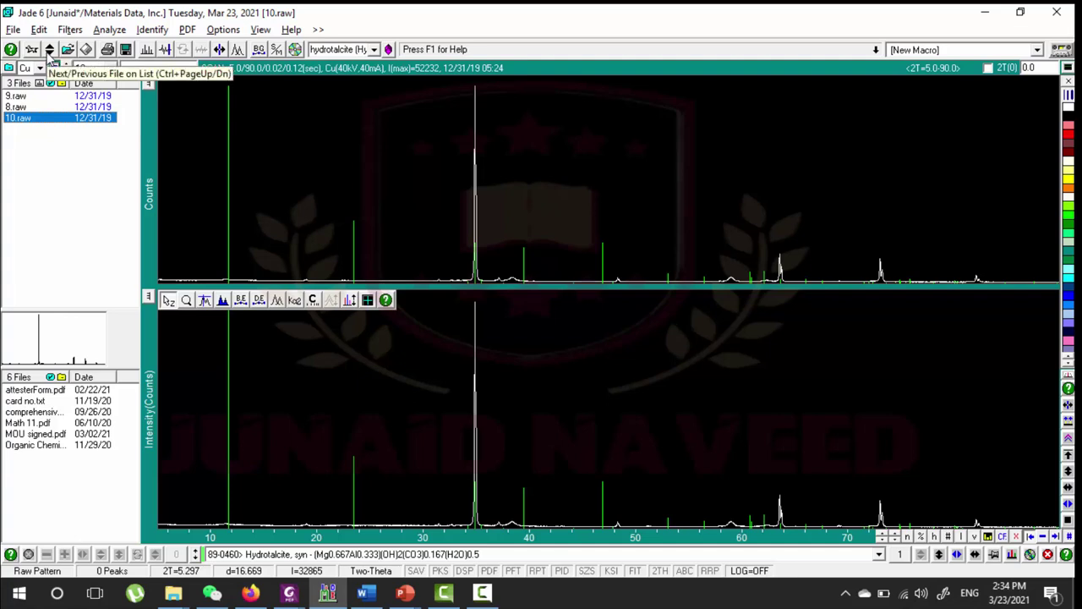
- Cycle through 8.raw and 9.raw, then keep 10.raw as the loaded pattern
{"action": "left_click", "coordinate": [49, 52]}
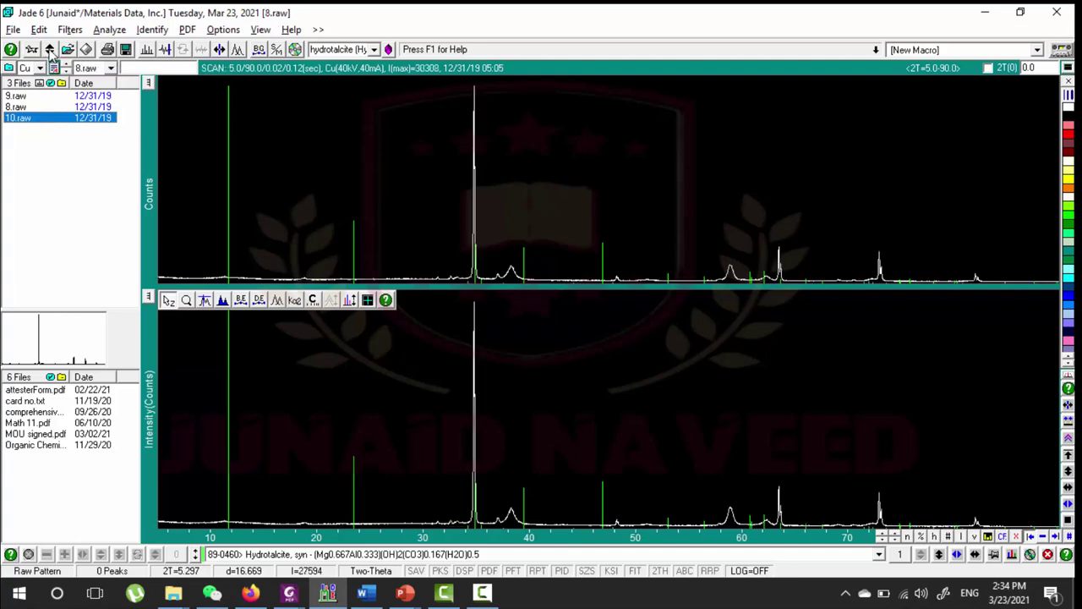
{"action": "left_click", "coordinate": [49, 52]}
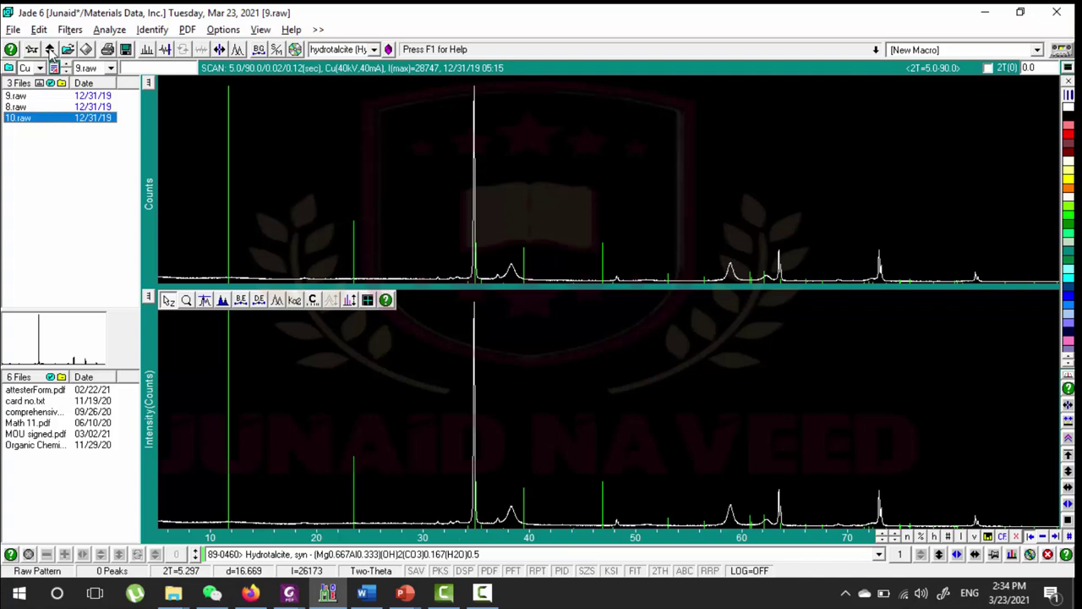
{"action": "left_click", "coordinate": [49, 52]}
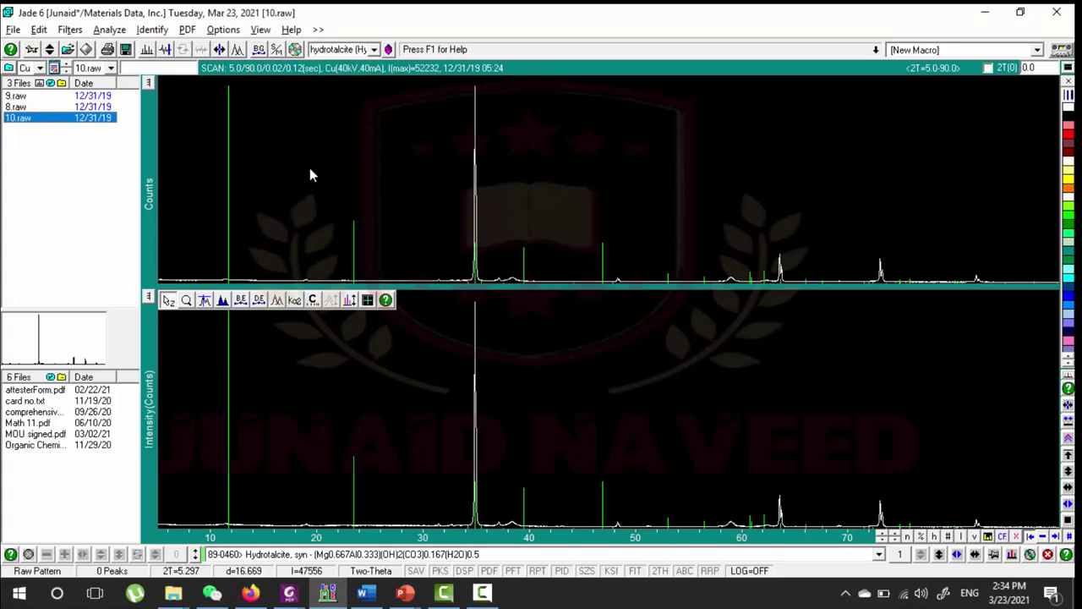
{"action": "left_click", "coordinate": [111, 68]}
{"action": "left_click", "coordinate": [110, 70]}
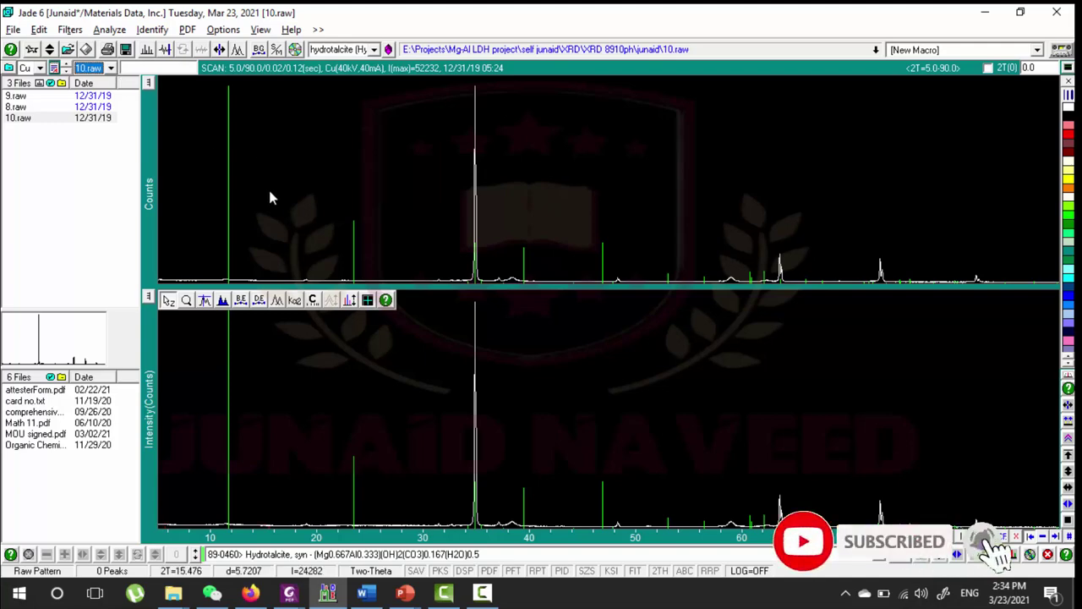
{"action": "left_click", "coordinate": [68, 51]}
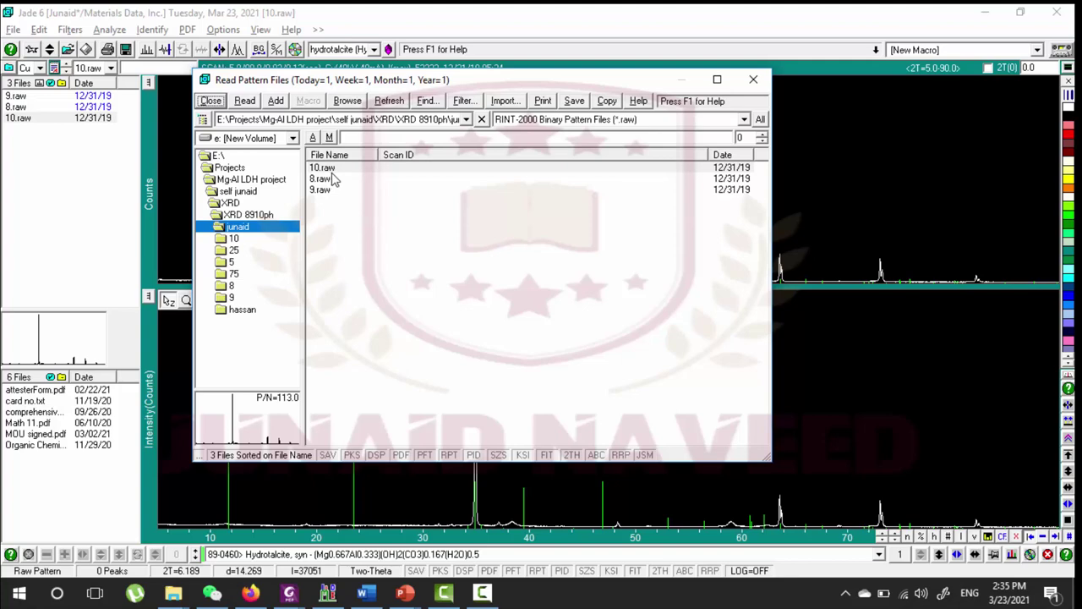
{"action": "key", "text": "Return"}
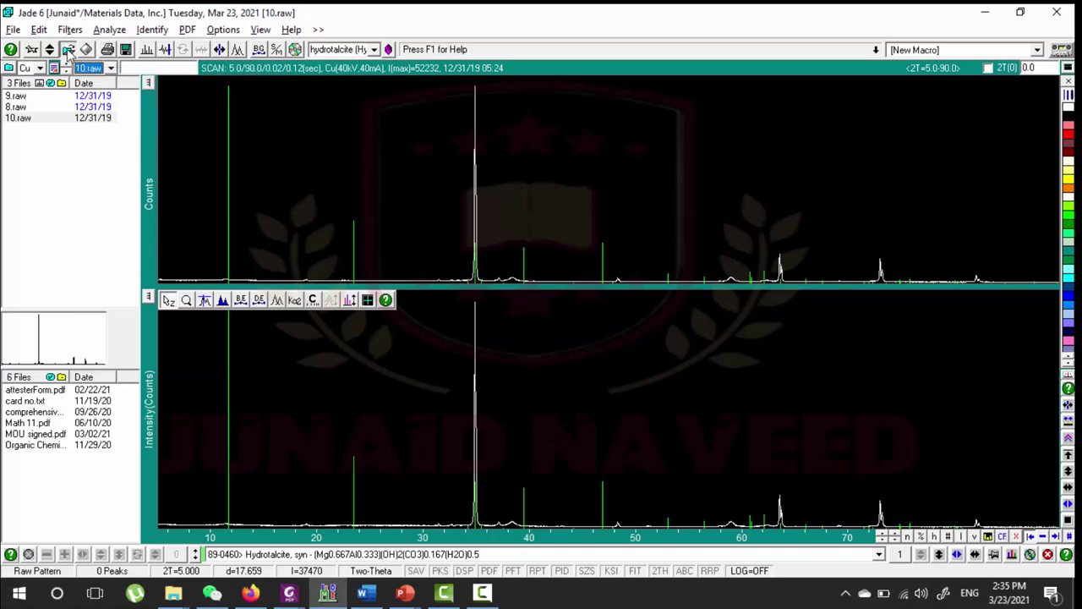
{"action": "left_click", "coordinate": [68, 50]}
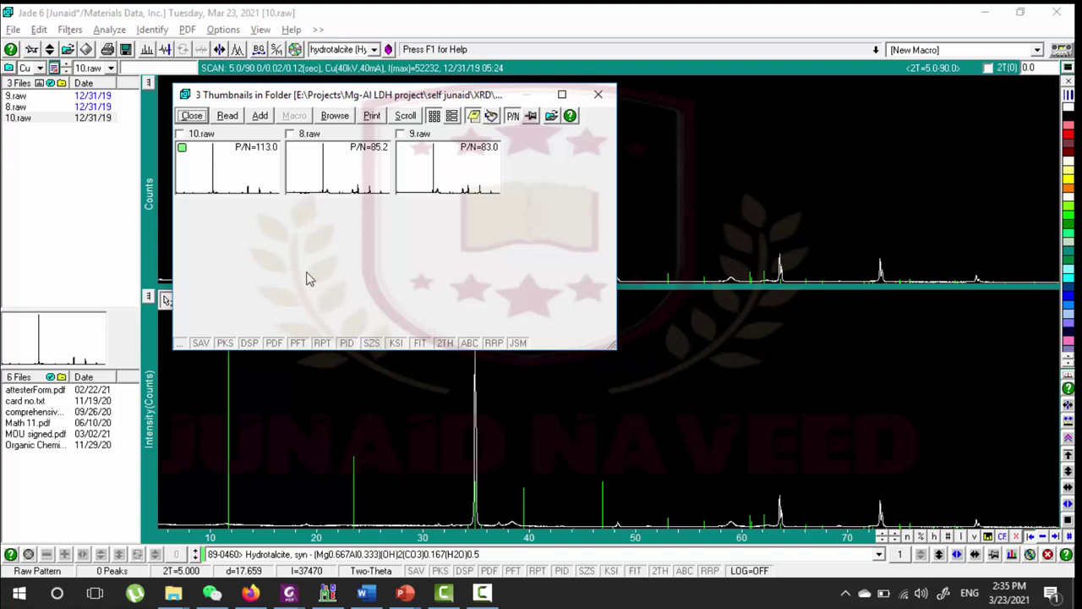
{"action": "left_click", "coordinate": [598, 94]}
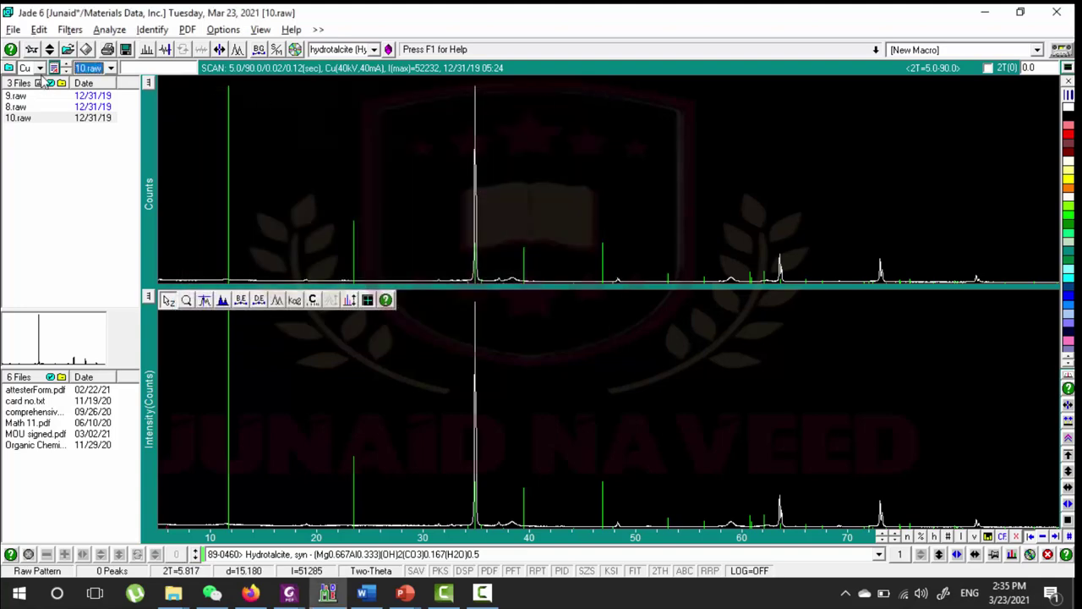
{"action": "left_click", "coordinate": [70, 51]}
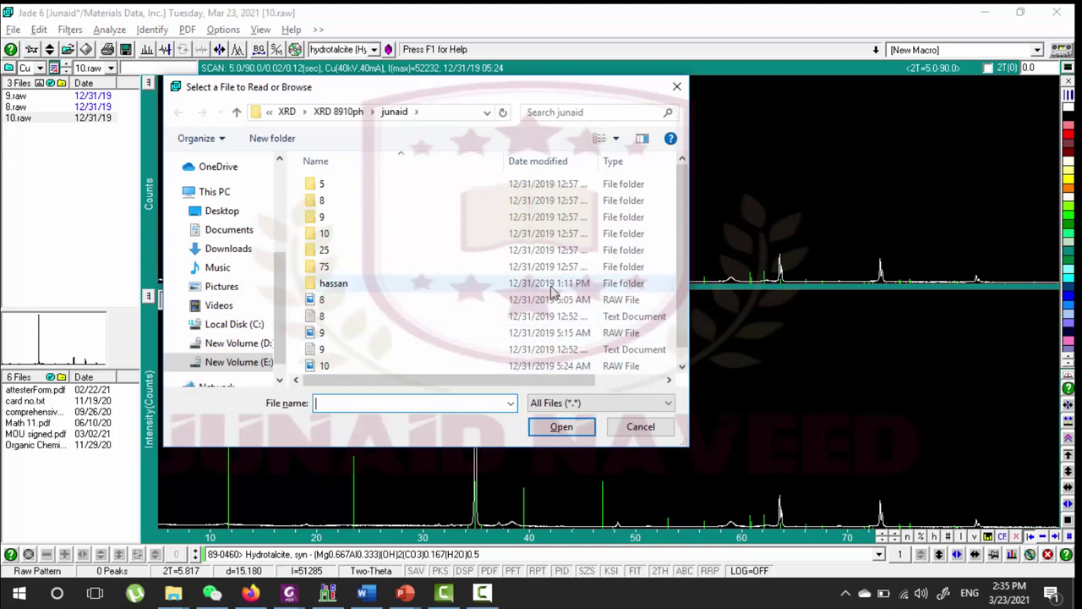
{"action": "left_click", "coordinate": [662, 428]}
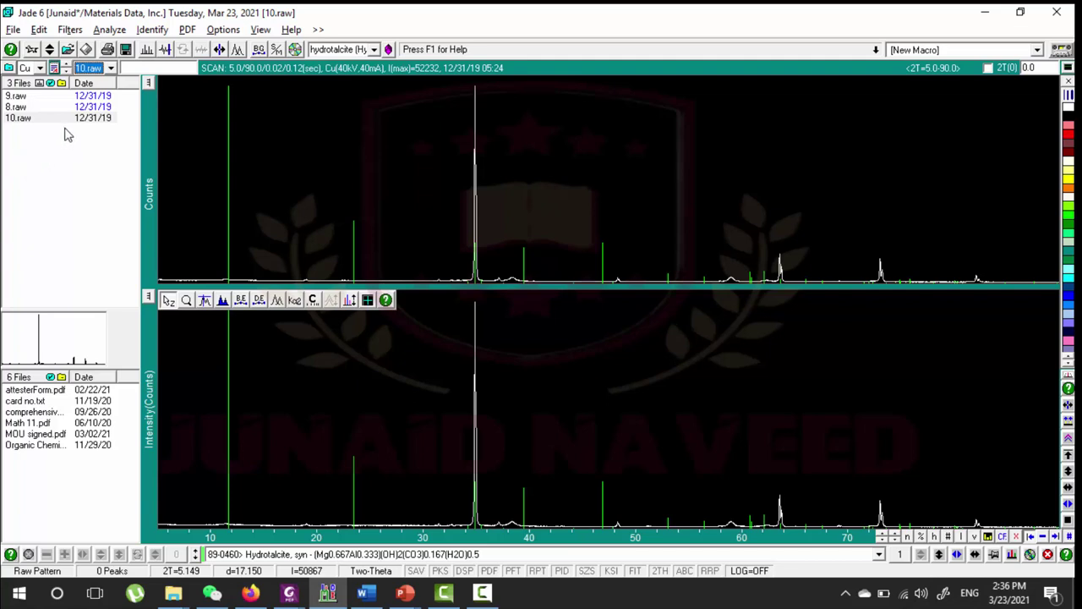
- Show the pattern file list with 10.raw loaded for the 24-peak search
{"action": "left_click", "coordinate": [111, 69]}
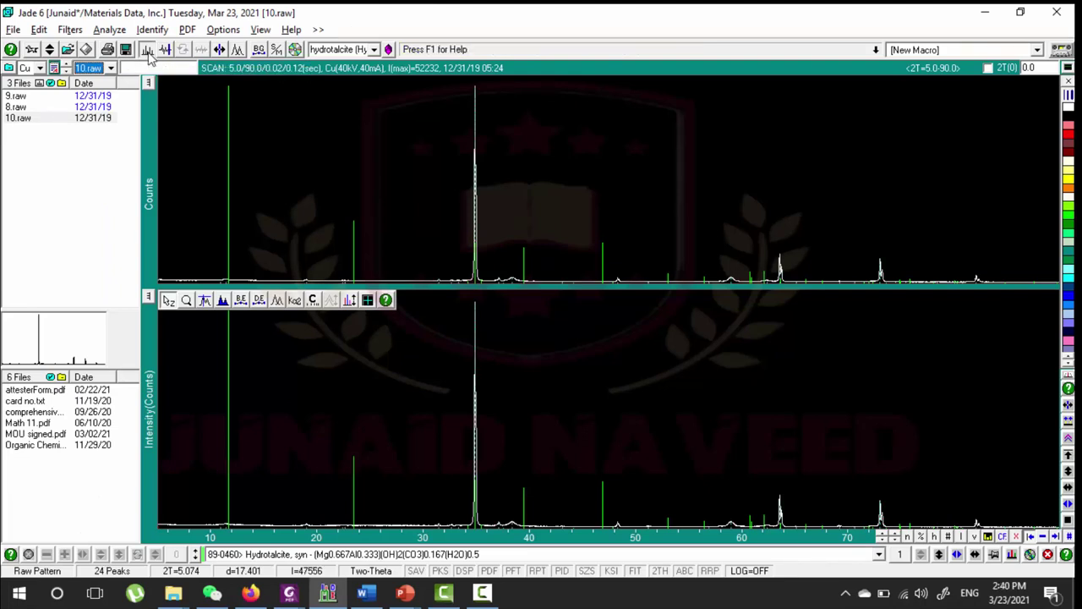
- Switch to the magnesium 45-hit list and apply a 9-point parabolic Savitzky-Golay whole-pattern smooth
{"action": "left_click", "coordinate": [148, 51]}
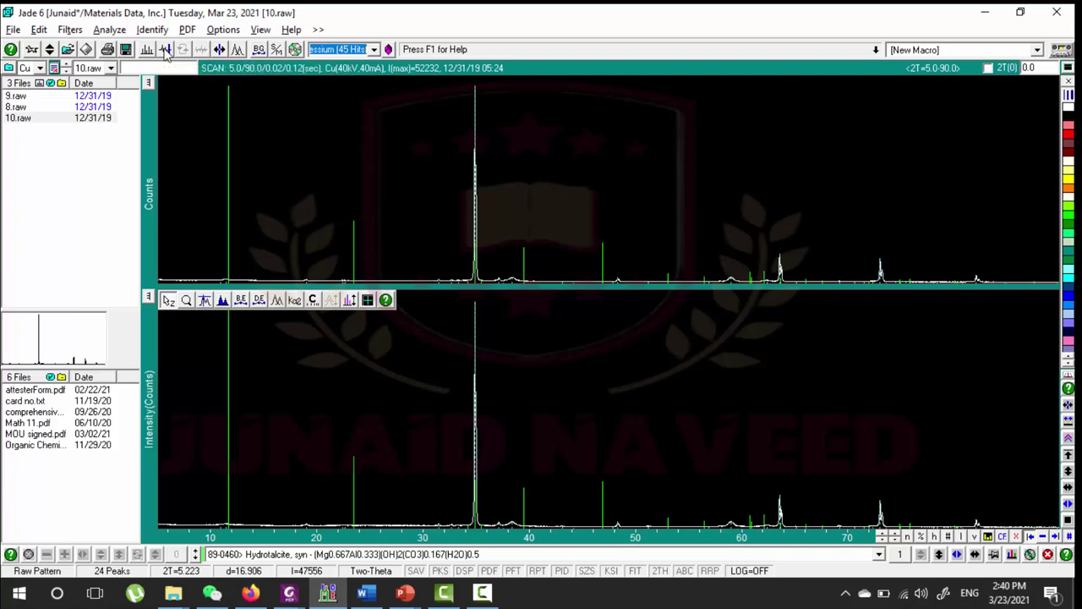
{"action": "left_click", "coordinate": [166, 50]}
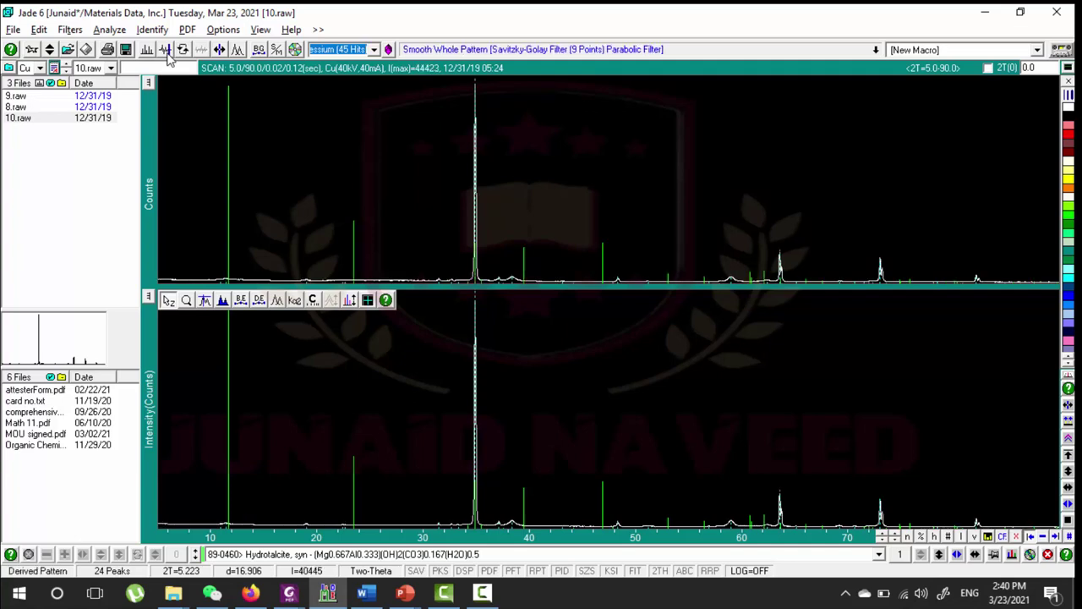
{"action": "right_click", "coordinate": [167, 51]}
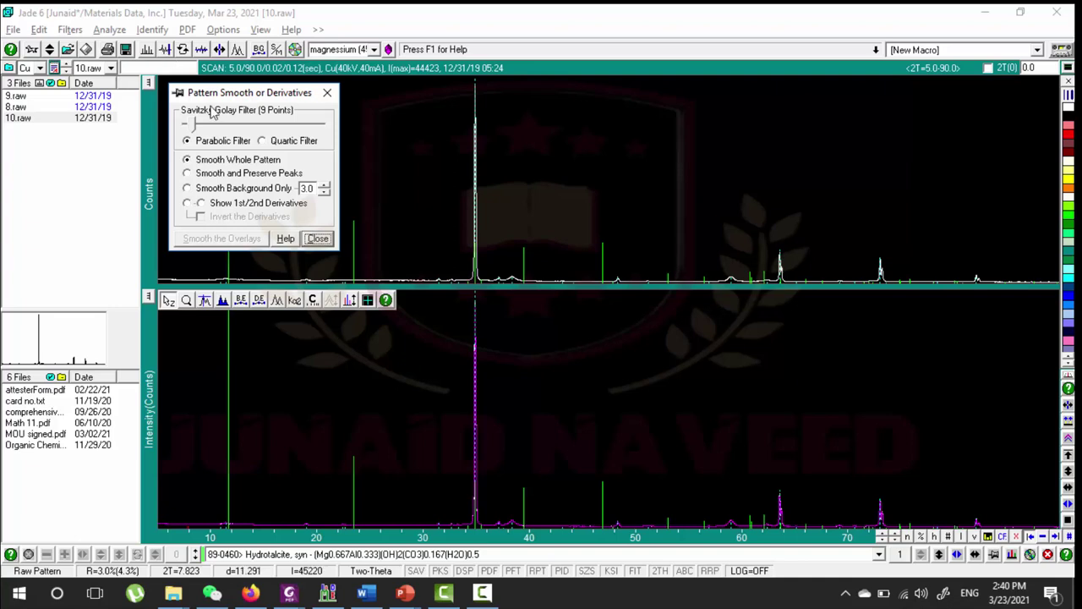
{"action": "left_click_drag", "start_coordinate": [226, 96], "coordinate": [250, 28]}
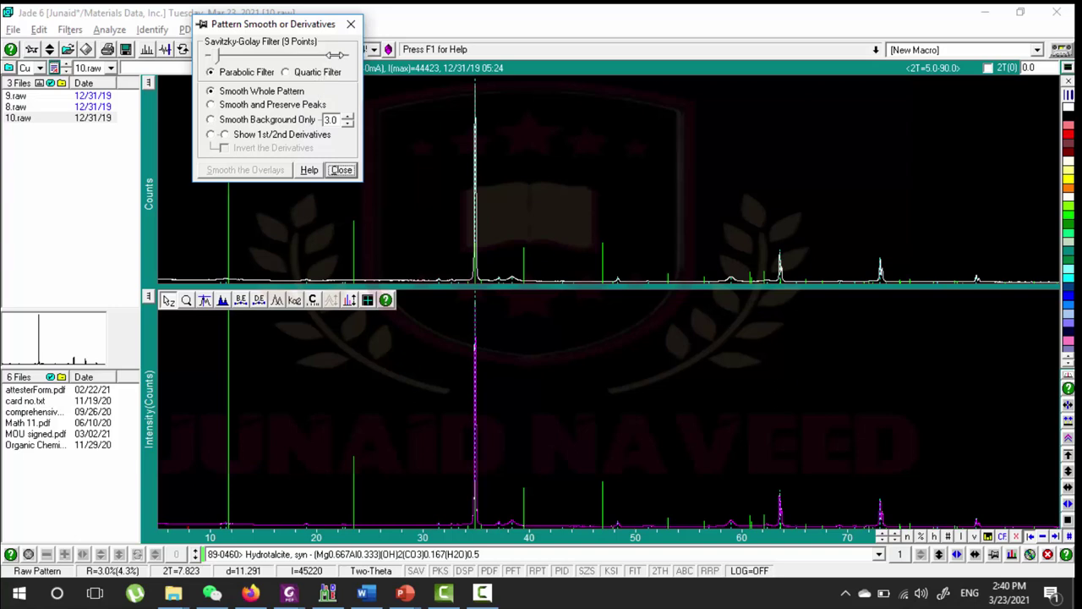
- Replace the raw 10.raw data with the smoothed pattern and plot the magenta difference pattern
{"action": "left_click", "coordinate": [351, 23]}
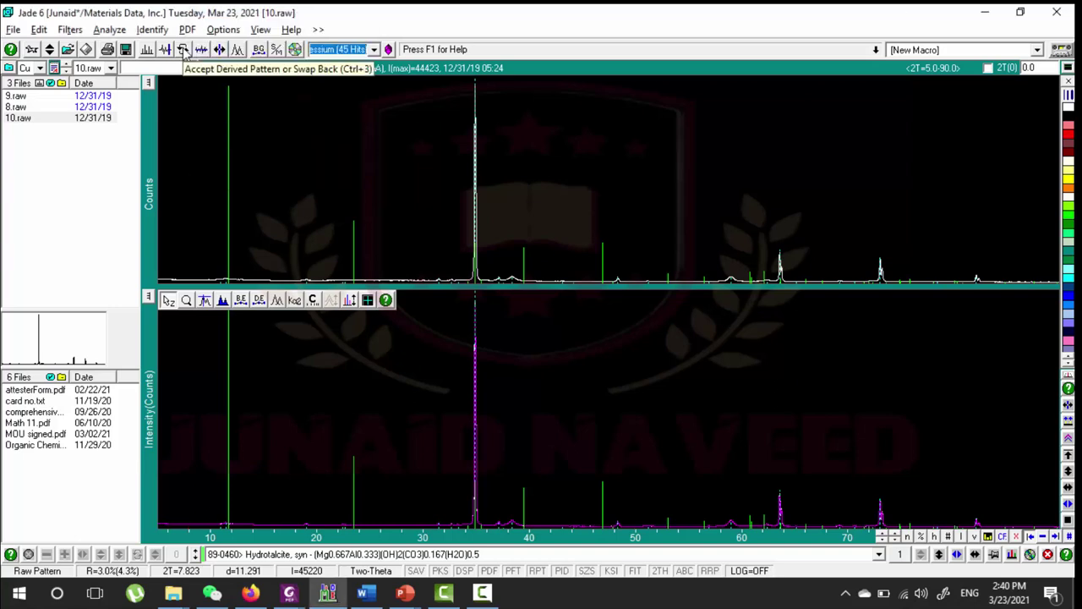
{"action": "left_click", "coordinate": [184, 51]}
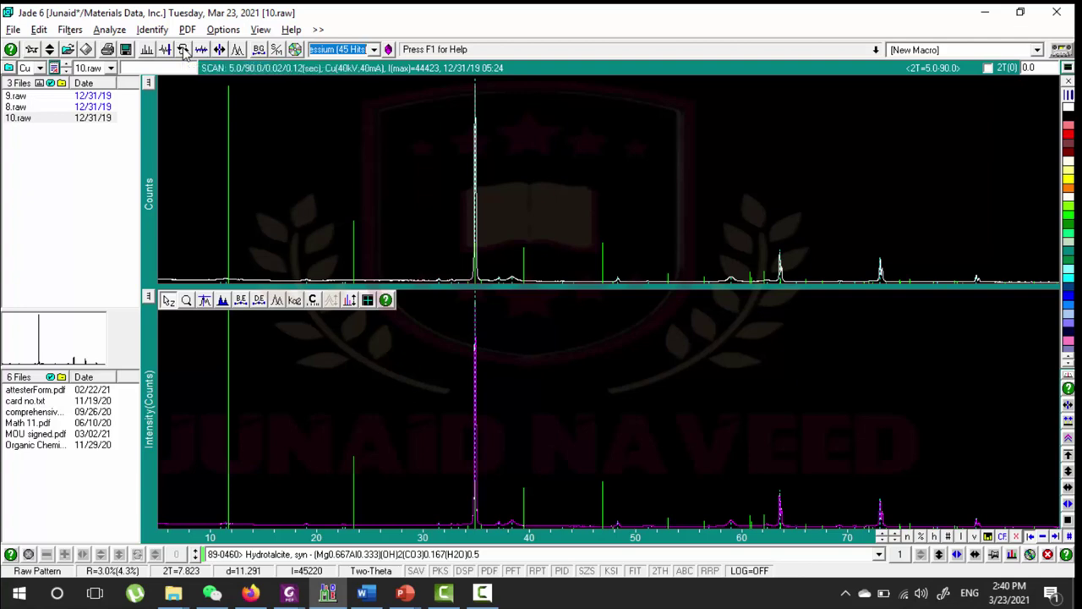
{"action": "left_click", "coordinate": [183, 50]}
{"action": "left_click", "coordinate": [184, 51]}
{"action": "left_click", "coordinate": [183, 51]}
{"action": "left_click", "coordinate": [184, 51]}
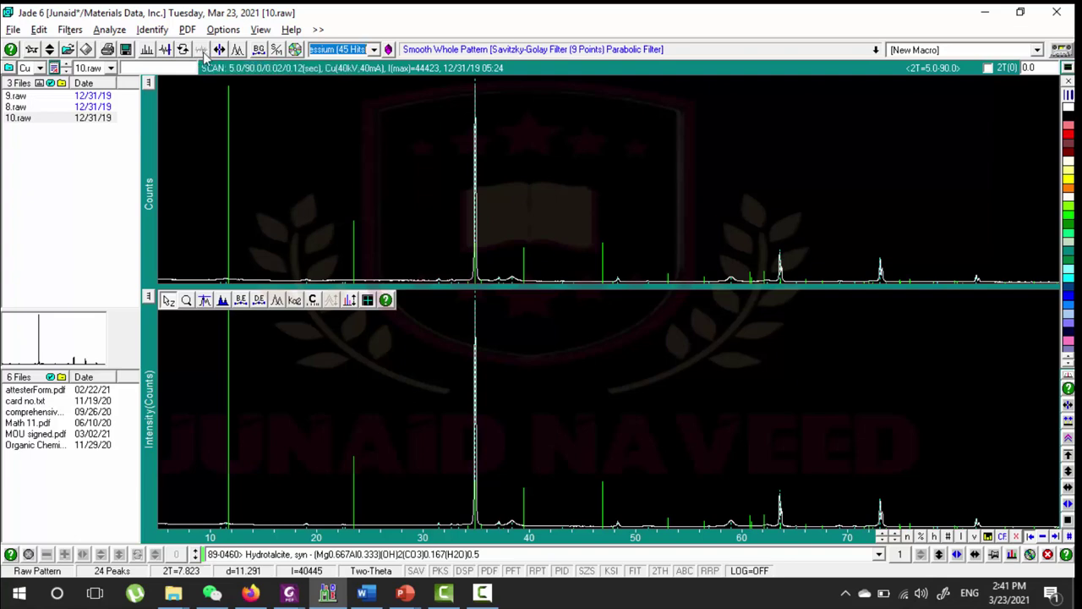
{"action": "left_click", "coordinate": [203, 50]}
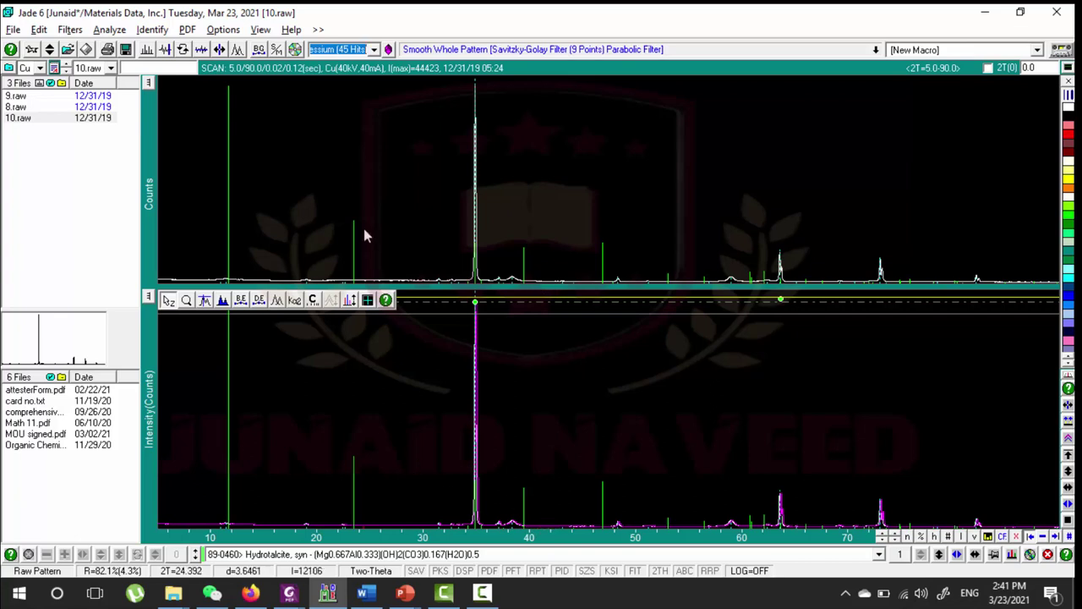
- Zoom into 19–43° 2θ and profile-fit the 35° peak until it halts at R=4.58%
{"action": "left_click", "coordinate": [307, 256]}
{"action": "left_click_drag", "start_coordinate": [308, 279], "coordinate": [582, 148]}
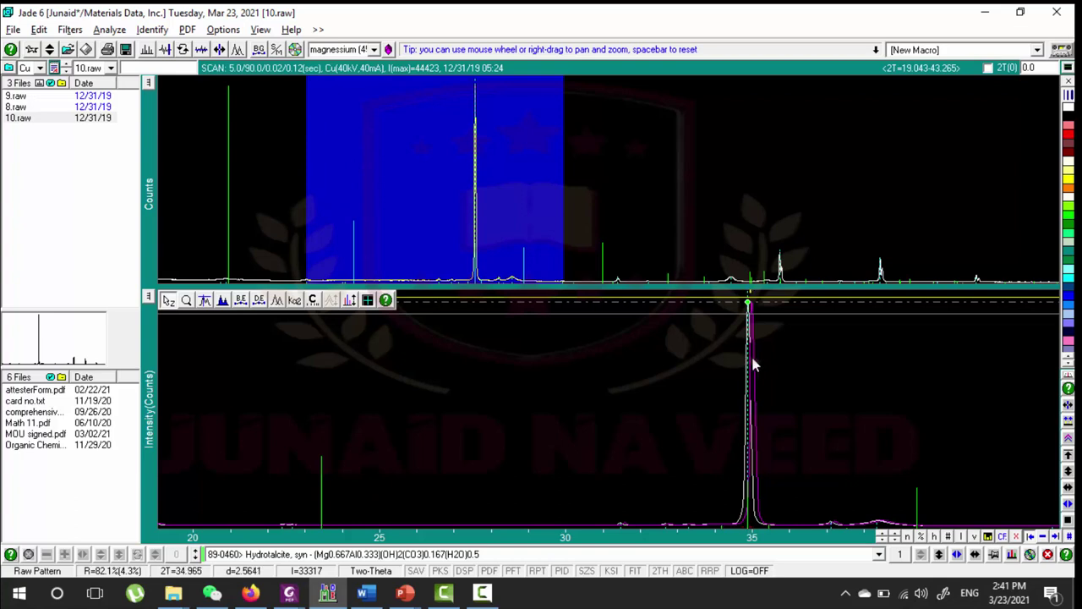
{"action": "left_click", "coordinate": [203, 49]}
{"action": "left_click", "coordinate": [239, 51]}
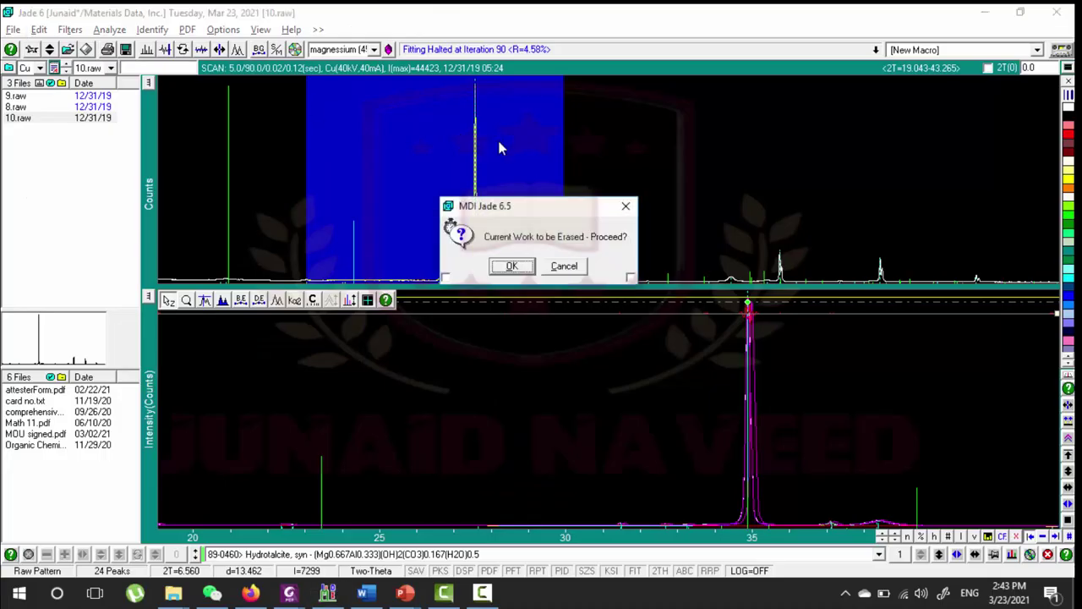
- Erase current work, fit and subtract the background, then run a quick phase search
{"action": "left_click", "coordinate": [519, 269]}
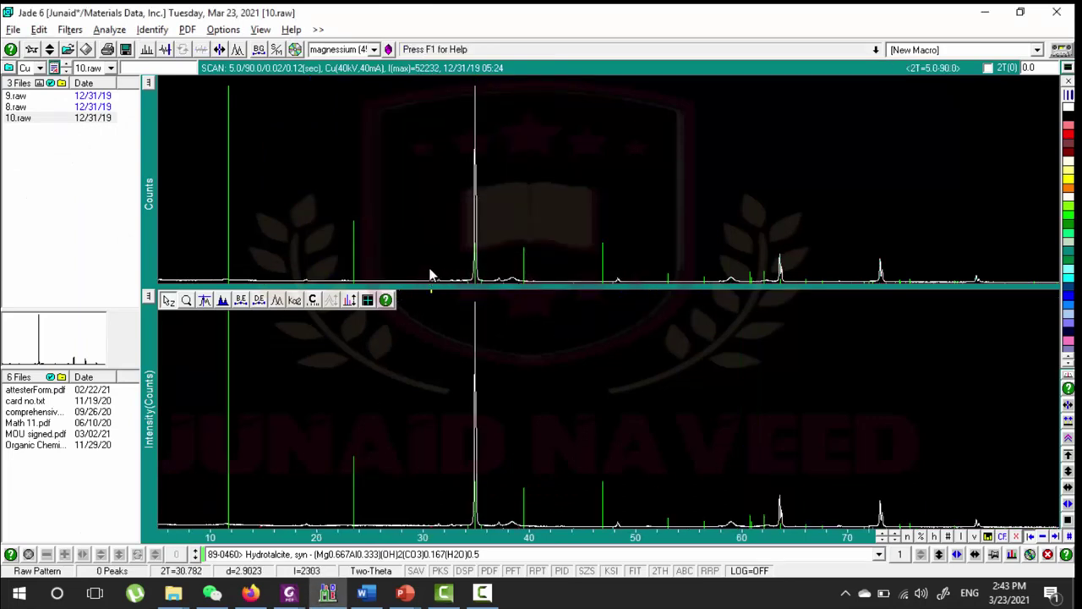
{"action": "left_click", "coordinate": [259, 49]}
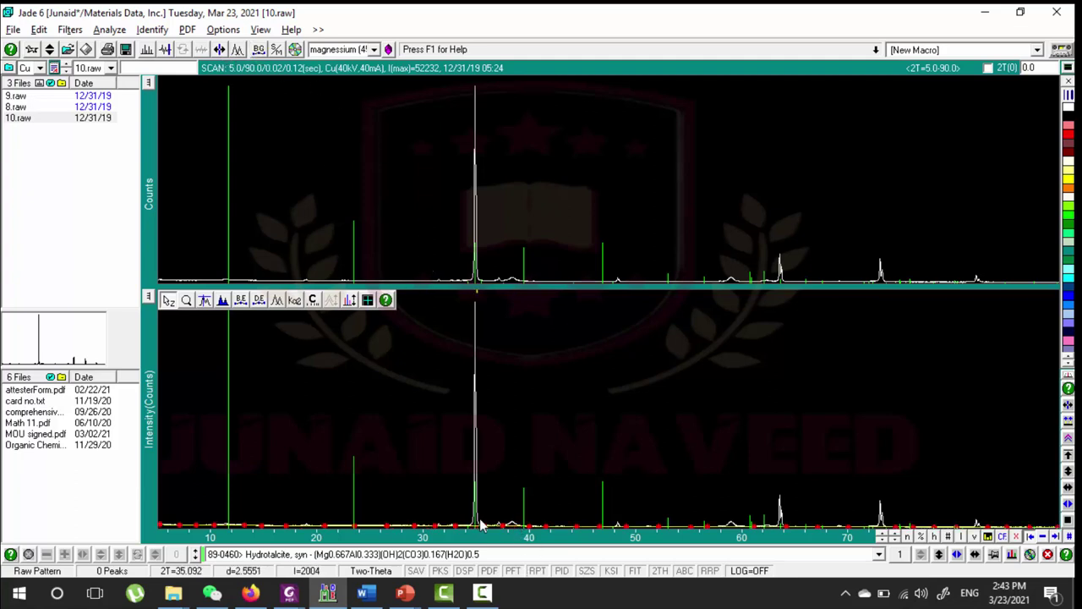
{"action": "left_click", "coordinate": [258, 49]}
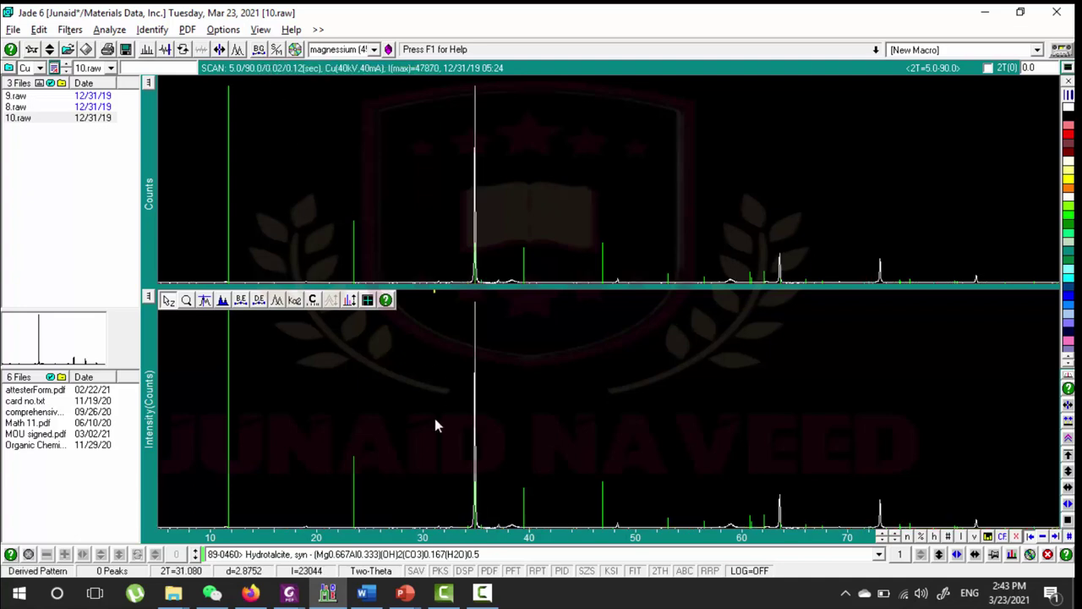
{"action": "left_click", "coordinate": [277, 49]}
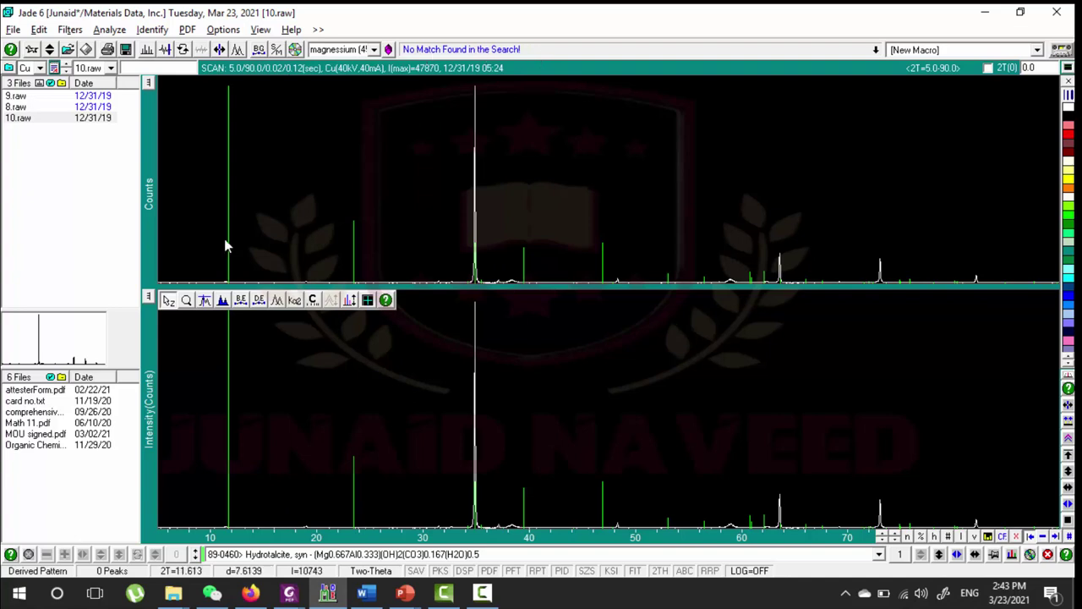
{"action": "left_click", "coordinate": [272, 51]}
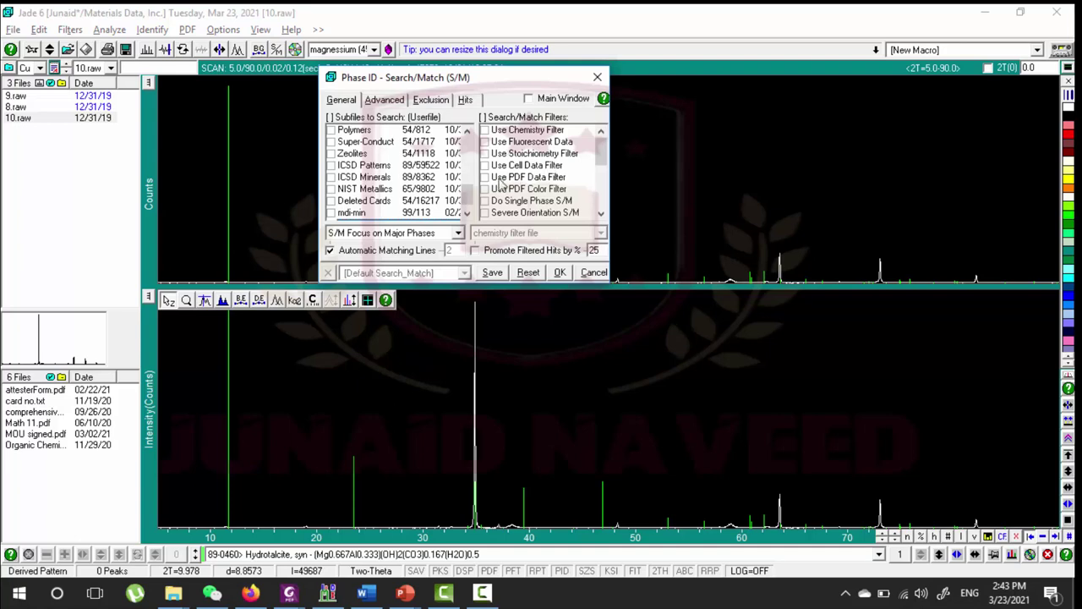
{"action": "scroll", "coordinate": [503, 182], "scroll_direction": "down", "scroll_amount": 5}
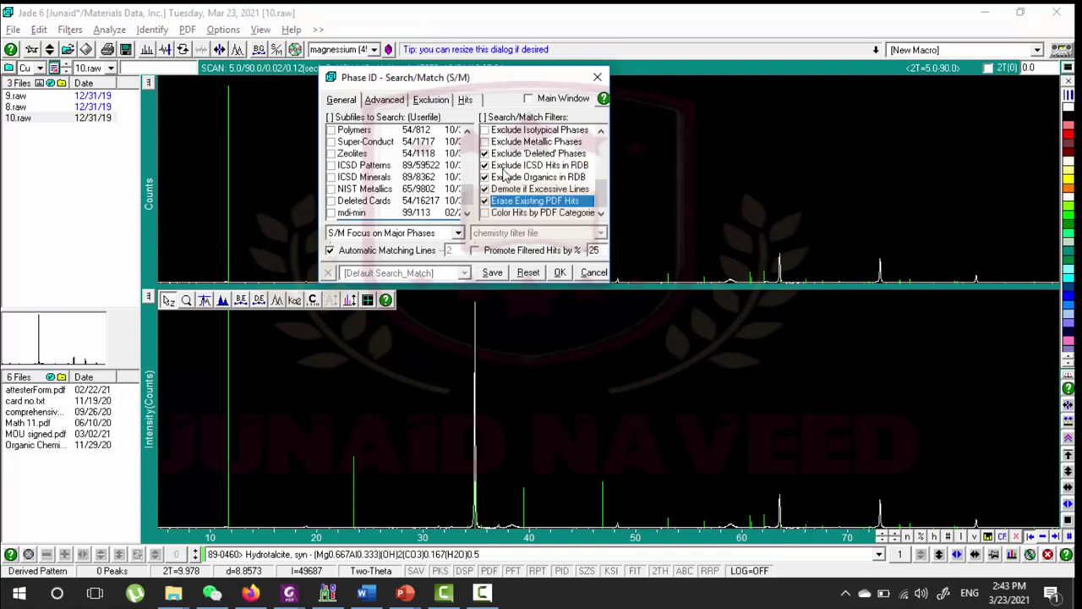
{"action": "scroll", "coordinate": [562, 201], "scroll_direction": "up", "scroll_amount": 5}
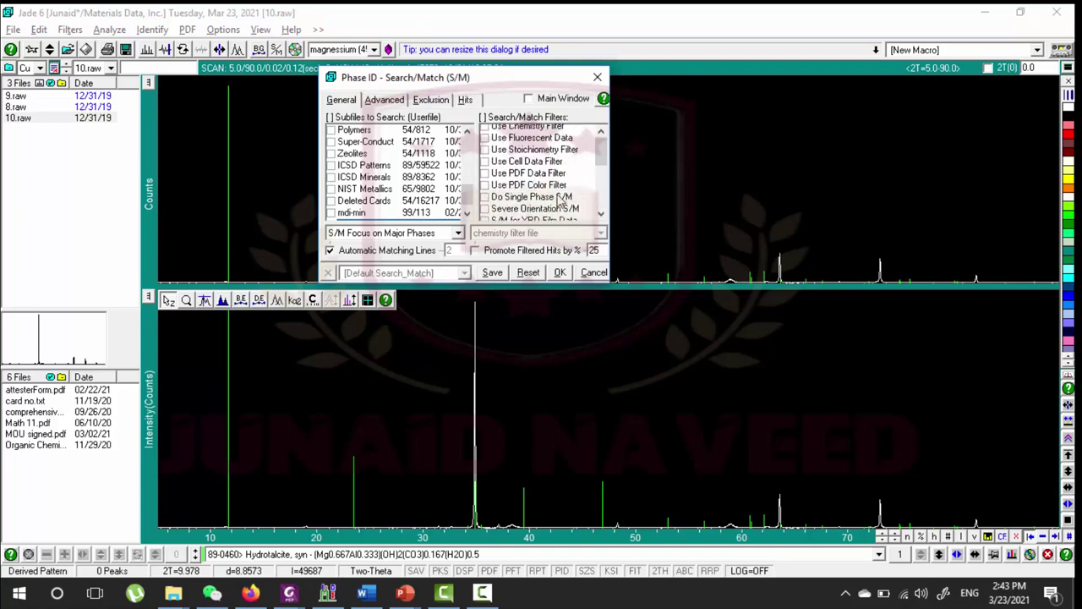
{"action": "left_click", "coordinate": [391, 103]}
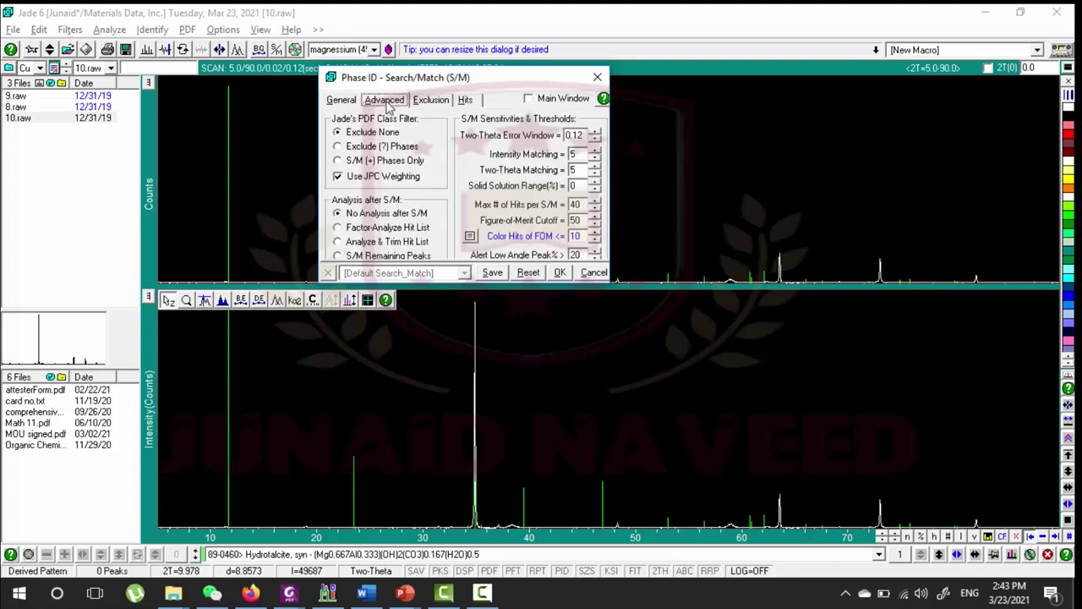
{"action": "left_click", "coordinate": [427, 101]}
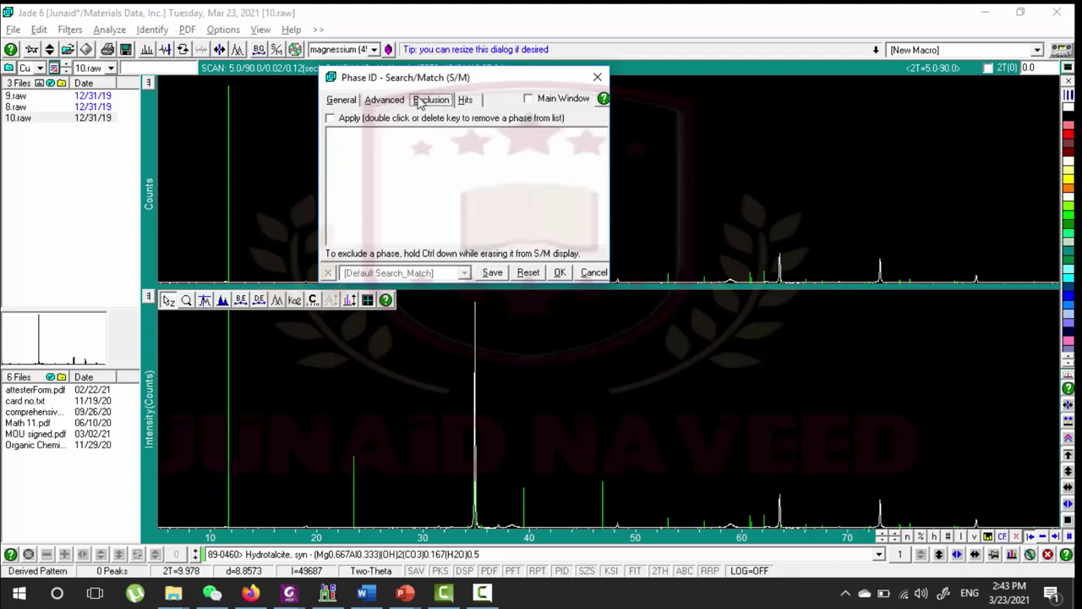
{"action": "left_click", "coordinate": [465, 105]}
{"action": "left_click", "coordinate": [343, 101]}
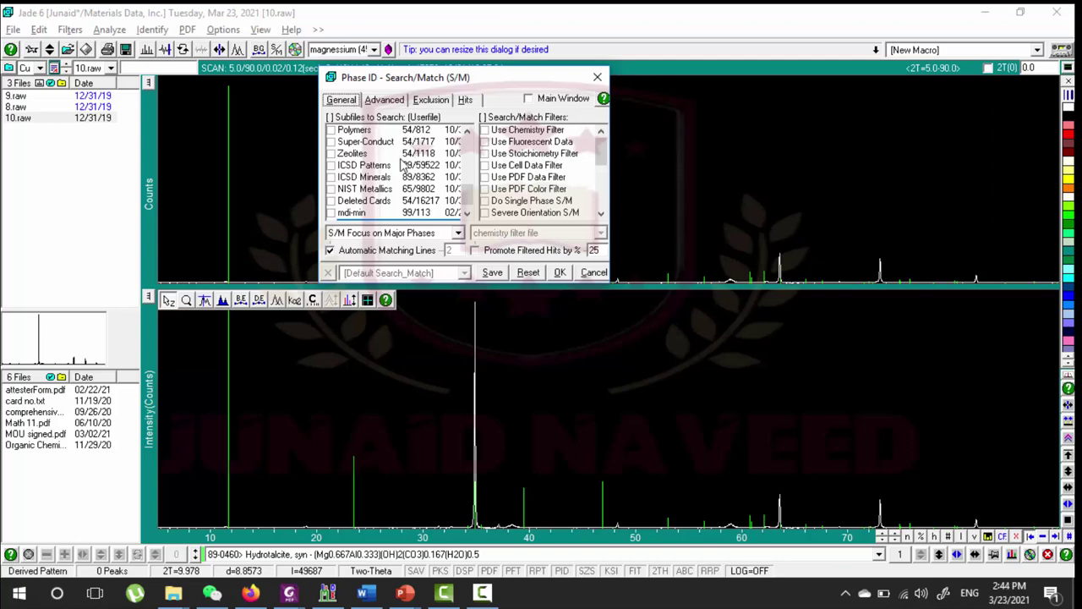
{"action": "scroll", "coordinate": [396, 178], "scroll_direction": "up", "scroll_amount": 5}
{"action": "scroll", "coordinate": [385, 189], "scroll_direction": "up", "scroll_amount": 2}
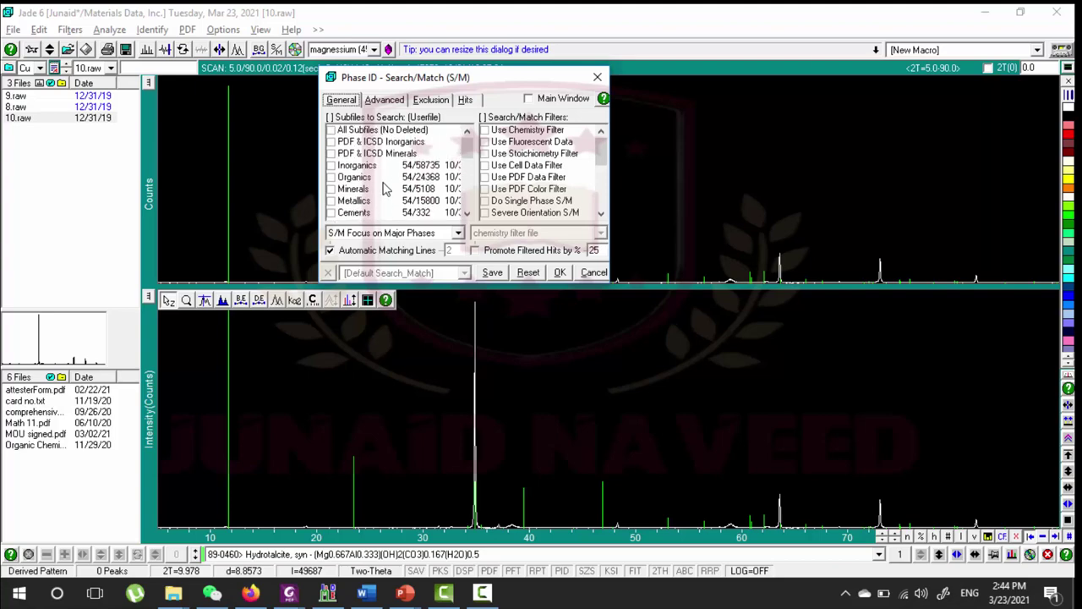
{"action": "left_click", "coordinate": [593, 277]}
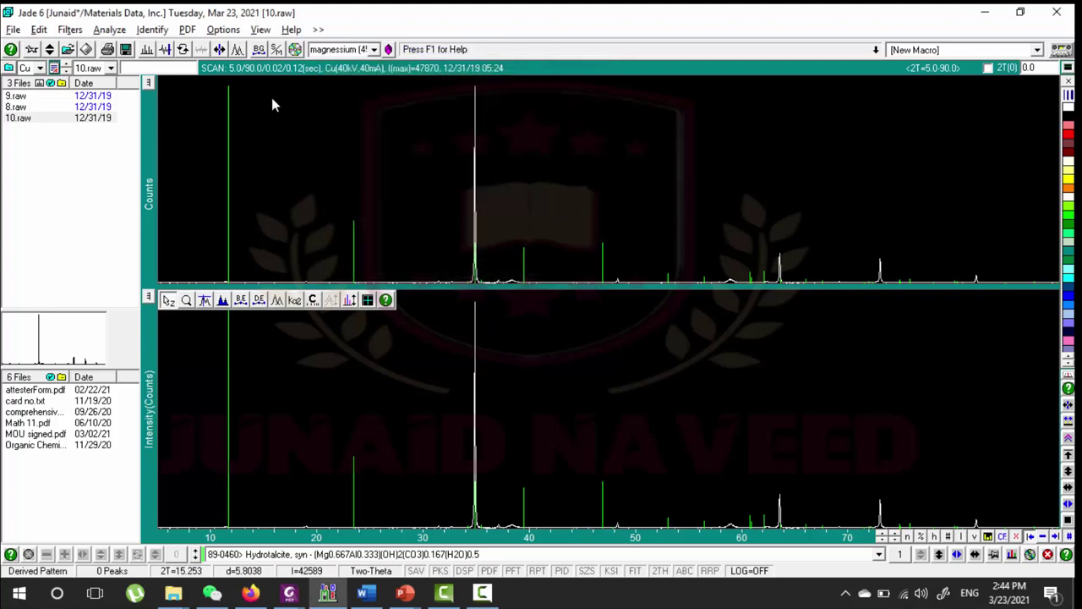
{"action": "left_click", "coordinate": [295, 49]}
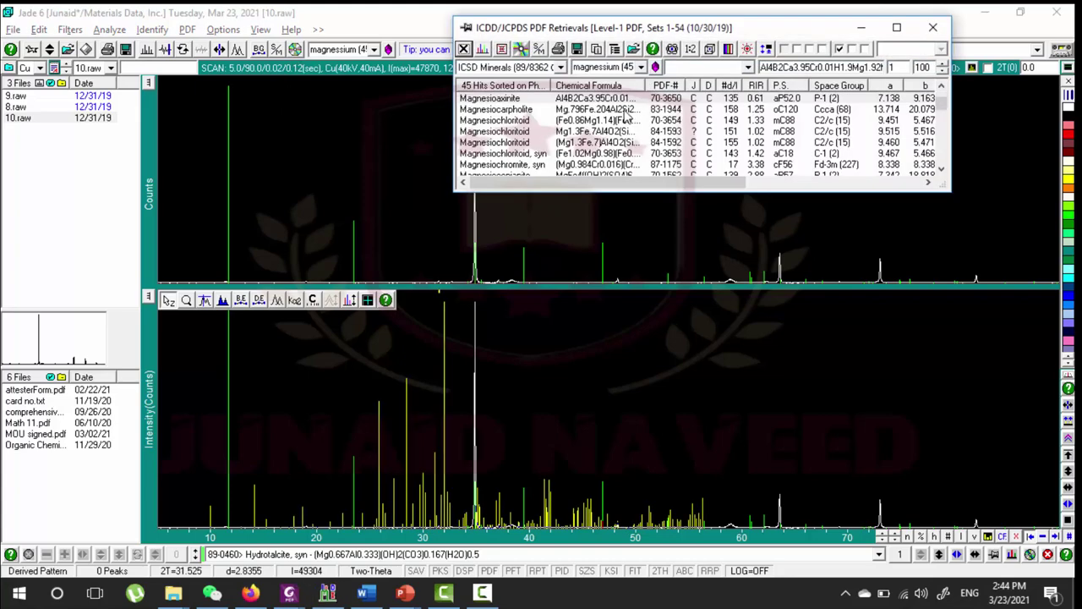
{"action": "scroll", "coordinate": [626, 118], "scroll_direction": "down", "scroll_amount": 5}
{"action": "scroll", "coordinate": [626, 115], "scroll_direction": "down", "scroll_amount": 6}
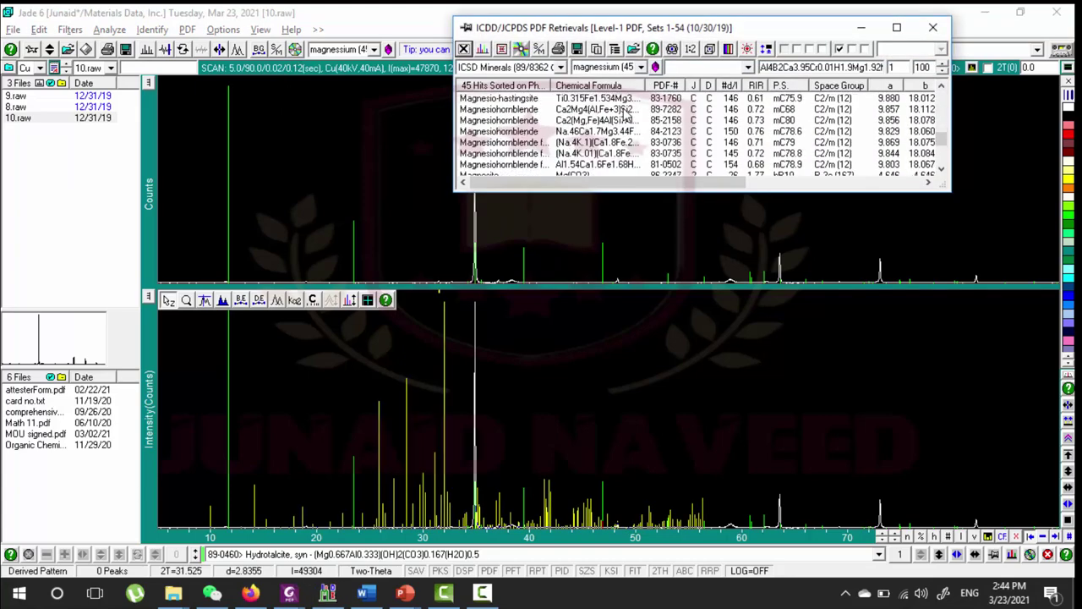
{"action": "scroll", "coordinate": [625, 116], "scroll_direction": "down", "scroll_amount": 1}
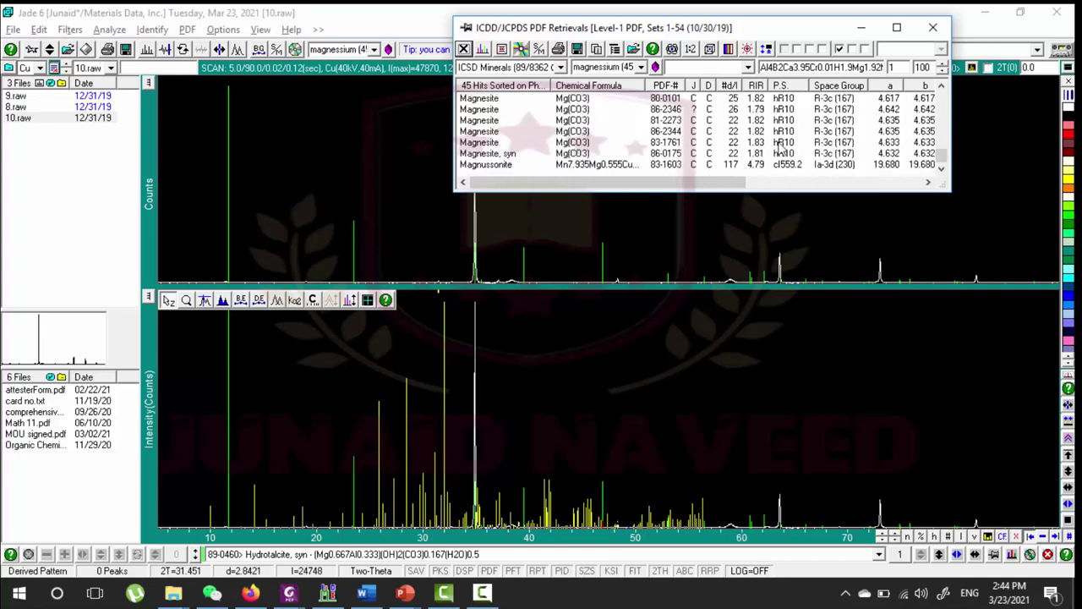
{"action": "left_click", "coordinate": [345, 49]}
{"action": "left_click", "coordinate": [348, 49]}
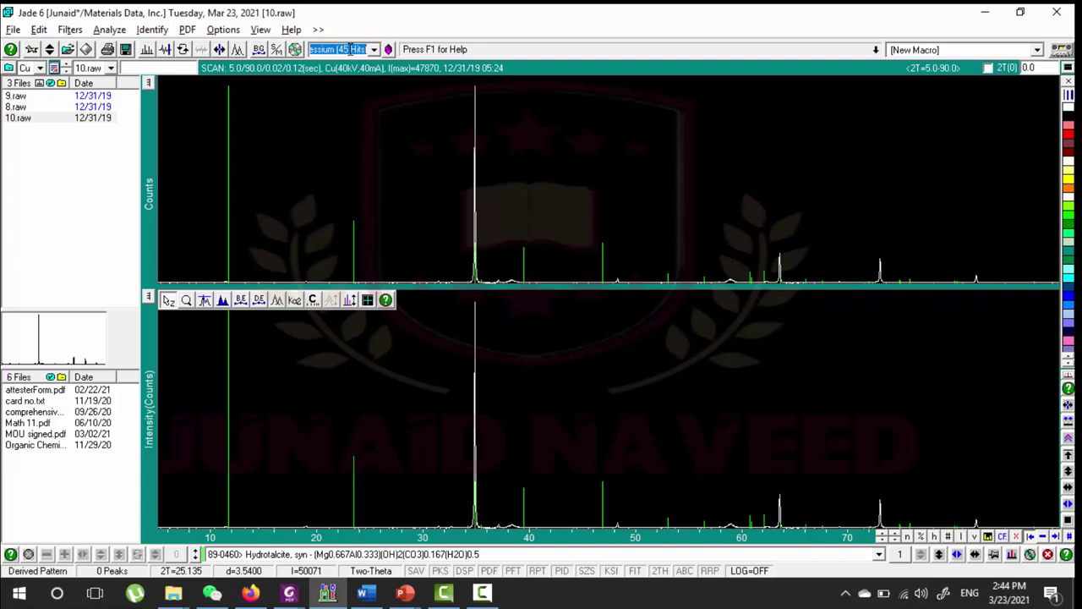
- Widen the retrieval entry to show magnesium (45 Hits) and open the retrieval chemistry periodic table
{"action": "left_click_drag", "start_coordinate": [349, 49], "coordinate": [511, 52]}
{"action": "mouse_move", "coordinate": [475, 49]}
{"action": "left_mouse_down"}
{"action": "mouse_move", "coordinate": [402, 49]}
{"action": "mouse_move", "coordinate": [501, 38]}
{"action": "mouse_move", "coordinate": [449, 36]}
{"action": "mouse_move", "coordinate": [480, 37]}
{"action": "left_mouse_up"}
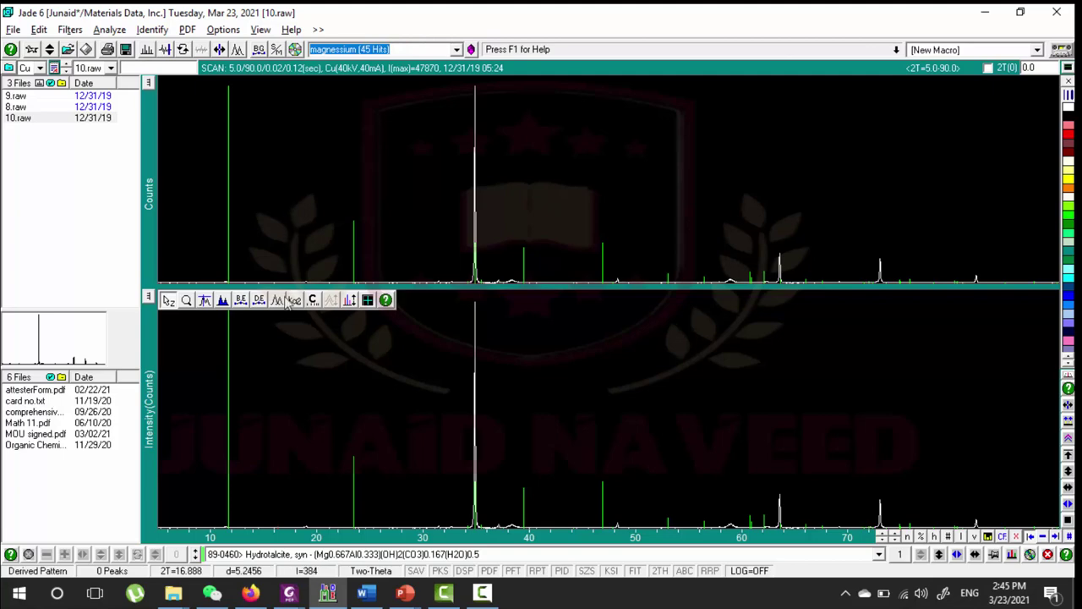
{"action": "left_click", "coordinate": [296, 51]}
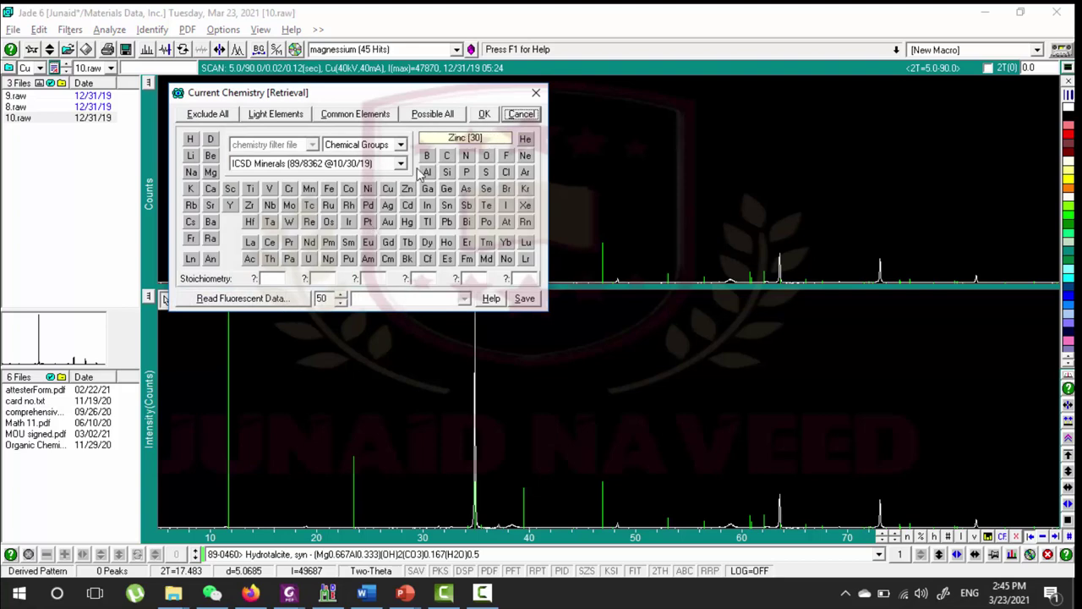
- Accept the Current Chemistry [Retrieval] filter with the ICSD Minerals subfile and close it
{"action": "left_click", "coordinate": [484, 116]}
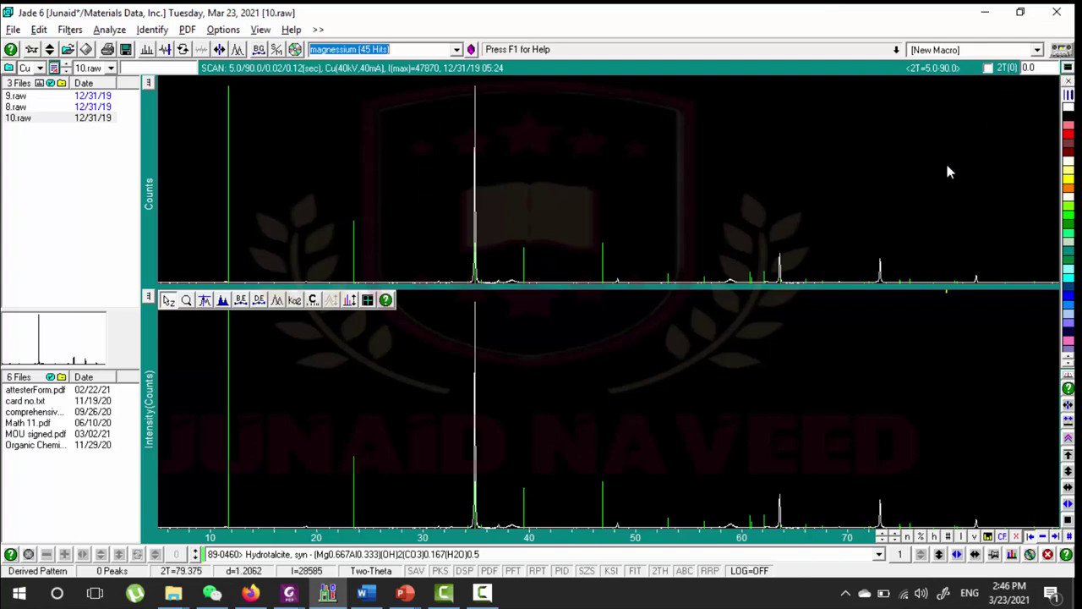
- Open Auto-Processing with Task Macros and browse tasks from Read a List of Pattern Files to Erase Listed Peaks
{"action": "left_click", "coordinate": [1067, 52]}
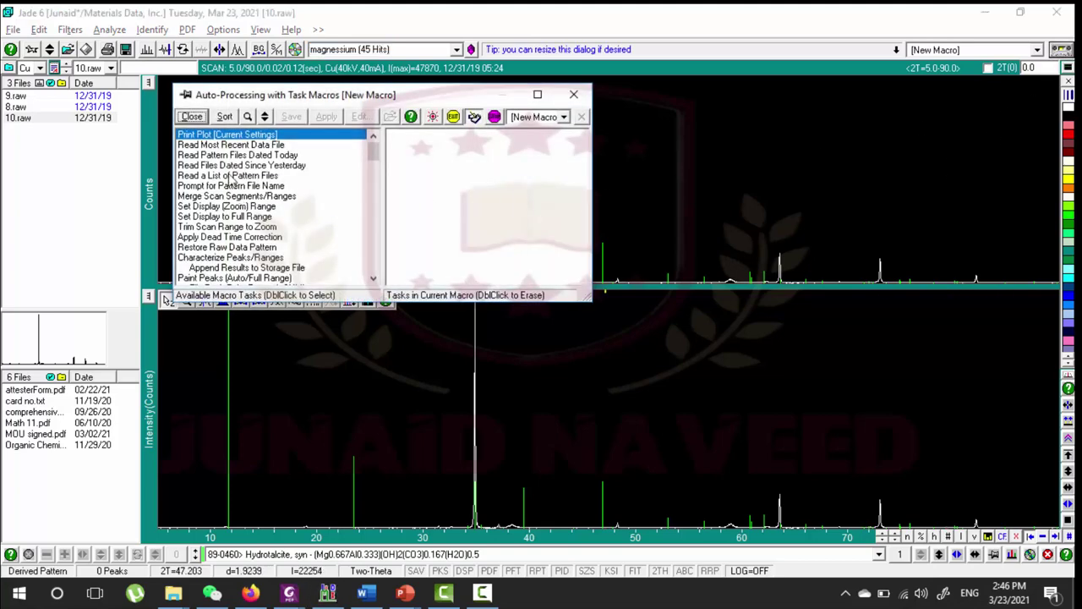
{"action": "left_click", "coordinate": [232, 175]}
{"action": "key", "text": "Down"}
{"action": "key", "text": "Down"}
{"action": "key", "text": "Down"}
{"action": "key", "text": "Down"}
{"action": "key", "text": "Down"}
{"action": "key", "text": "Down"}
{"action": "key", "text": "Down"}
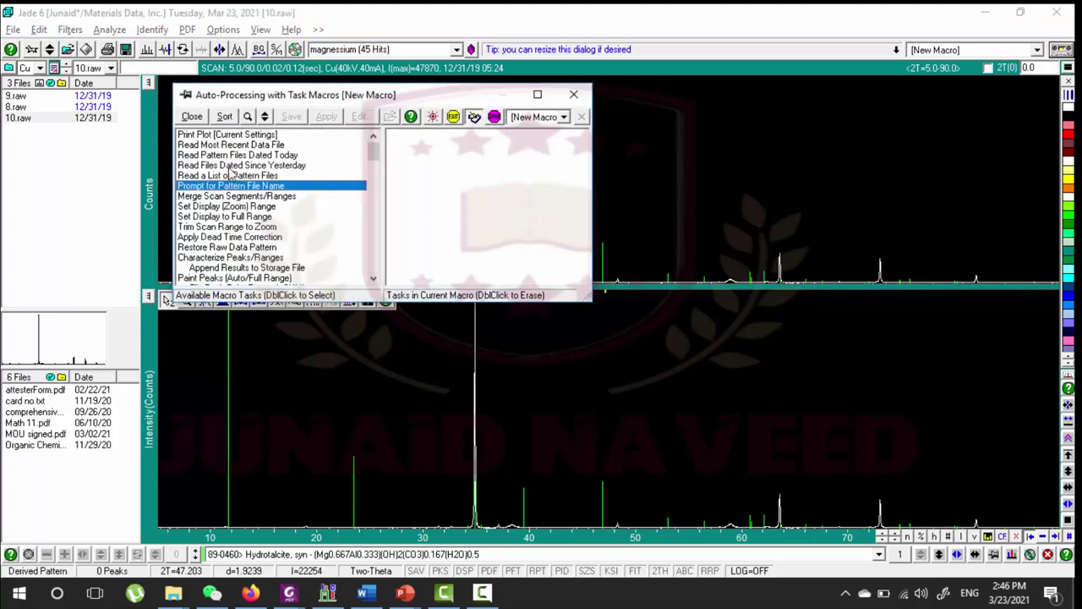
{"action": "key", "text": "Down"}
{"action": "key", "text": "Down"}
{"action": "key", "text": "Down"}
{"action": "key", "text": "Down"}
{"action": "key", "text": "Down"}
{"action": "key", "text": "Down"}
{"action": "key", "text": "Down"}
{"action": "key", "text": "Down"}
{"action": "key", "text": "Down"}
{"action": "key", "text": "Down"}
{"action": "key", "text": "Down"}
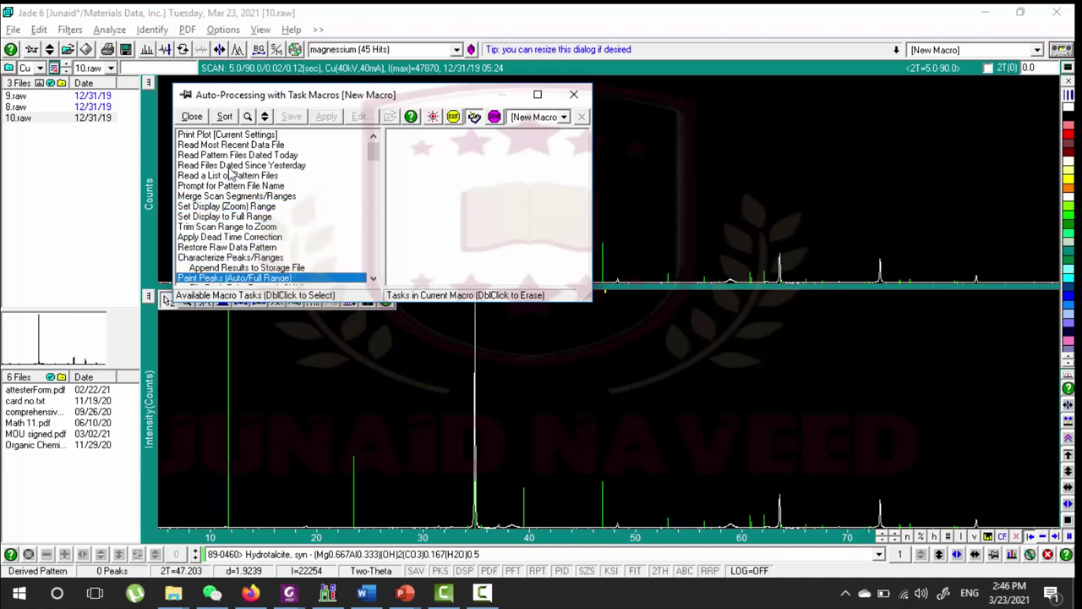
{"action": "key", "text": "Down"}
{"action": "key", "text": "Down"}
{"action": "key", "text": "Down"}
{"action": "key", "text": "Down"}
{"action": "key", "text": "Down"}
{"action": "key", "text": "Down"}
{"action": "key", "text": "Down"}
{"action": "key", "text": "Down"}
{"action": "key", "text": "Down"}
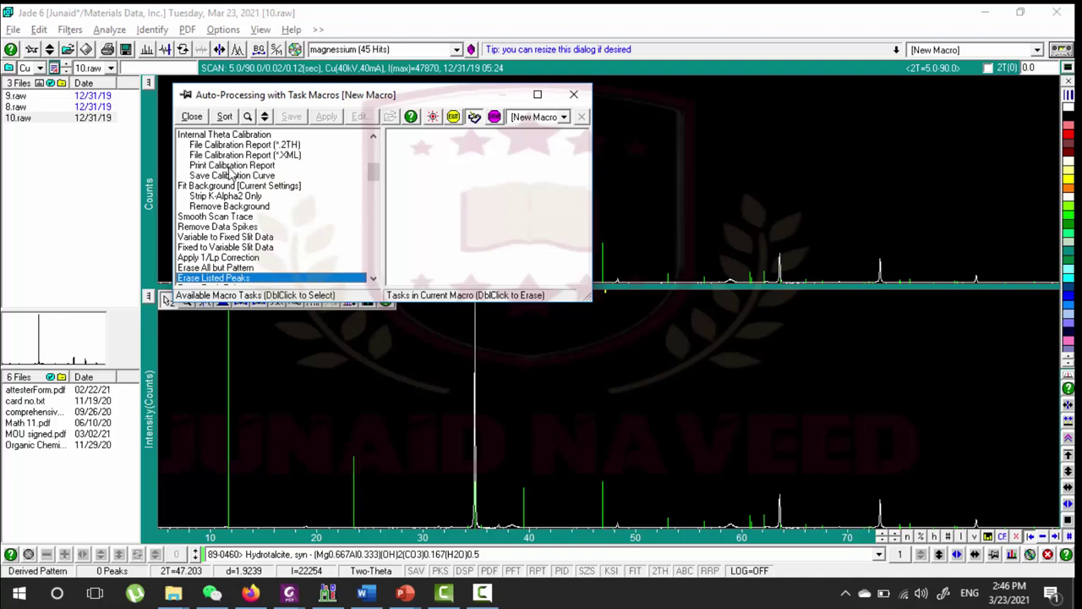